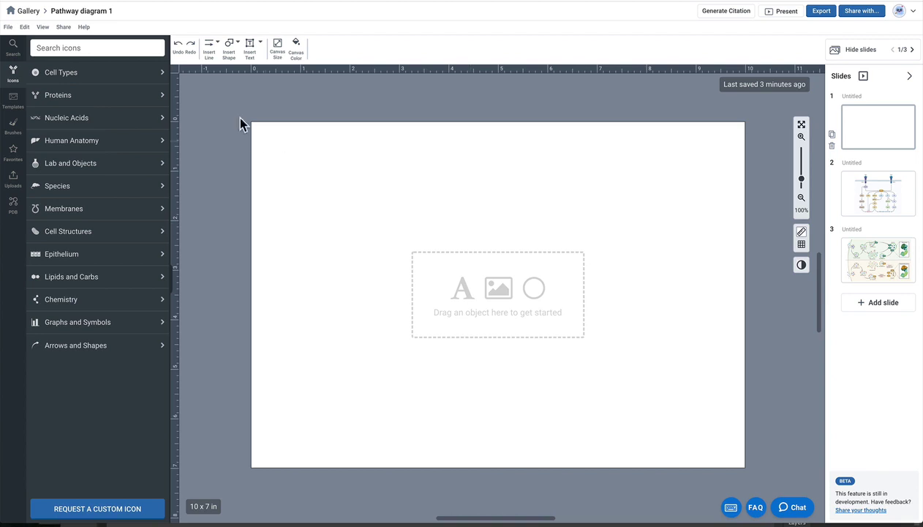
# Show the Insert Shape gallery of basic shapes: rectangles, polygons, triangles, stars and circles
pyautogui.click(233, 53)
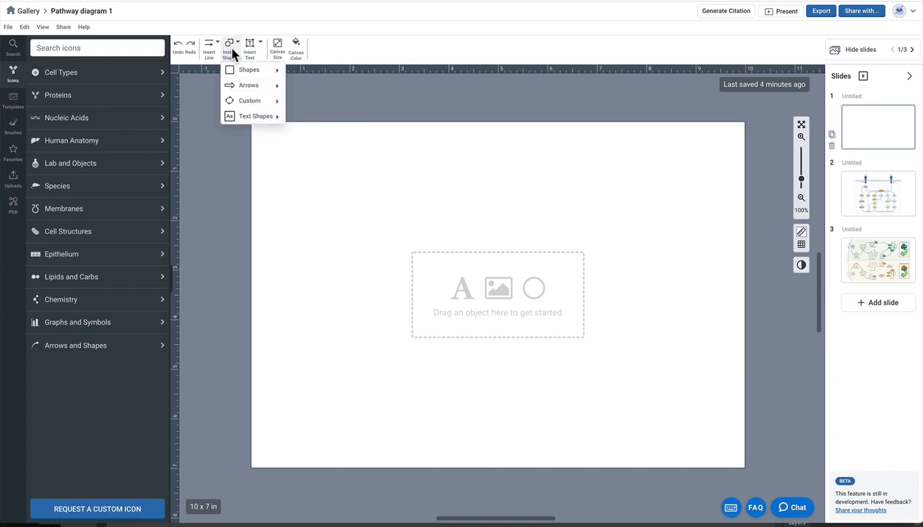
pyautogui.moveTo(238, 73)
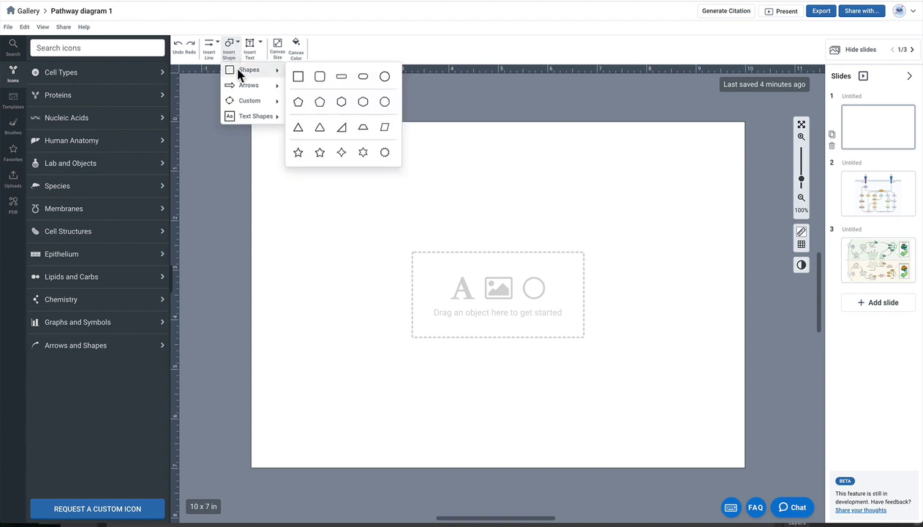
# Draw a light-blue rectangle and a larger circle to its right, then reposition both
pyautogui.click(297, 77)
pyautogui.moveTo(274, 163); pyautogui.dragTo(380, 222)
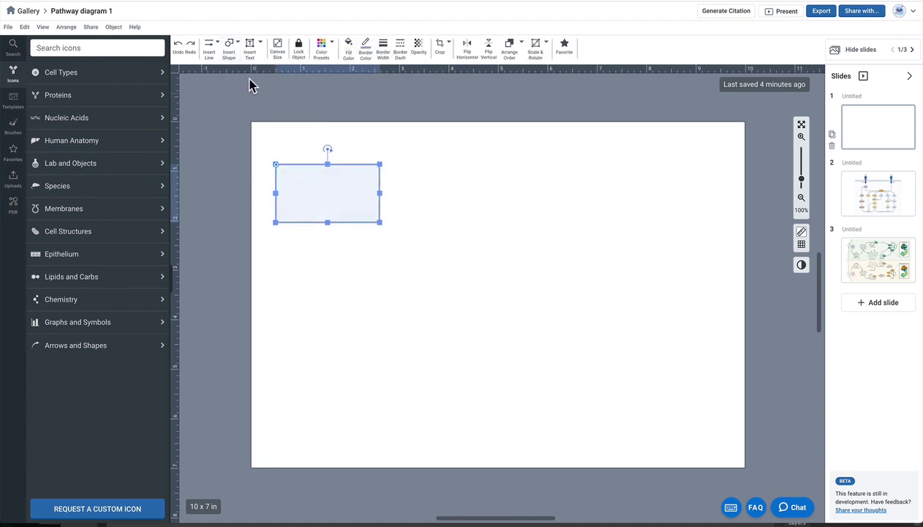
pyautogui.click(229, 47)
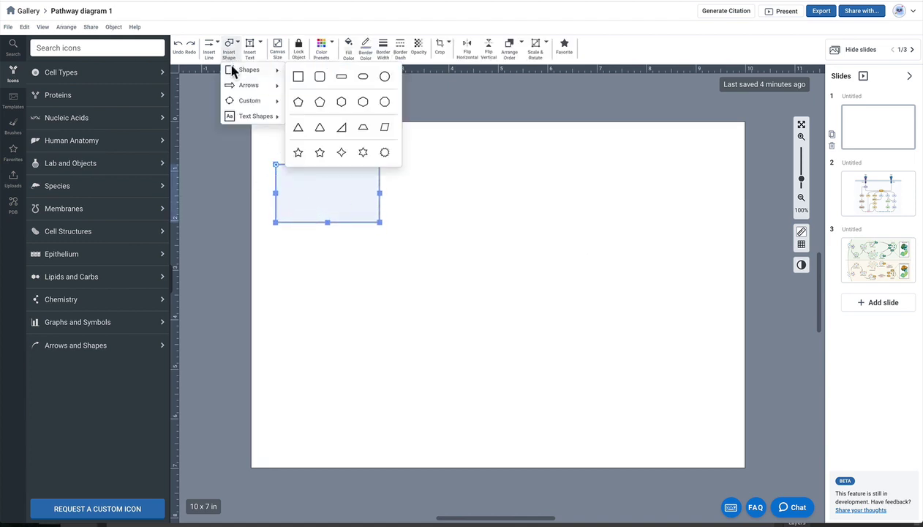
pyautogui.click(384, 77)
pyautogui.moveTo(466, 163); pyautogui.dragTo(590, 304)
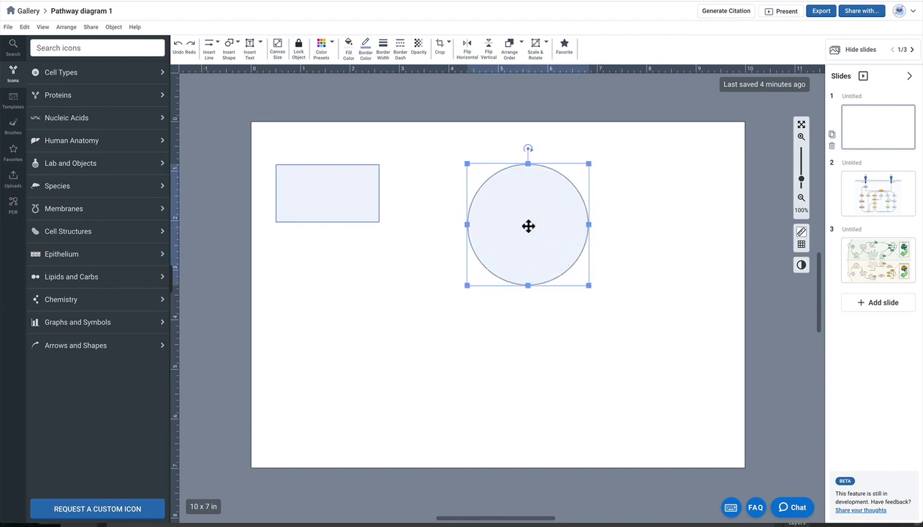
pyautogui.moveTo(528, 226); pyautogui.dragTo(567, 213)
pyautogui.moveTo(348, 204); pyautogui.dragTo(411, 210)
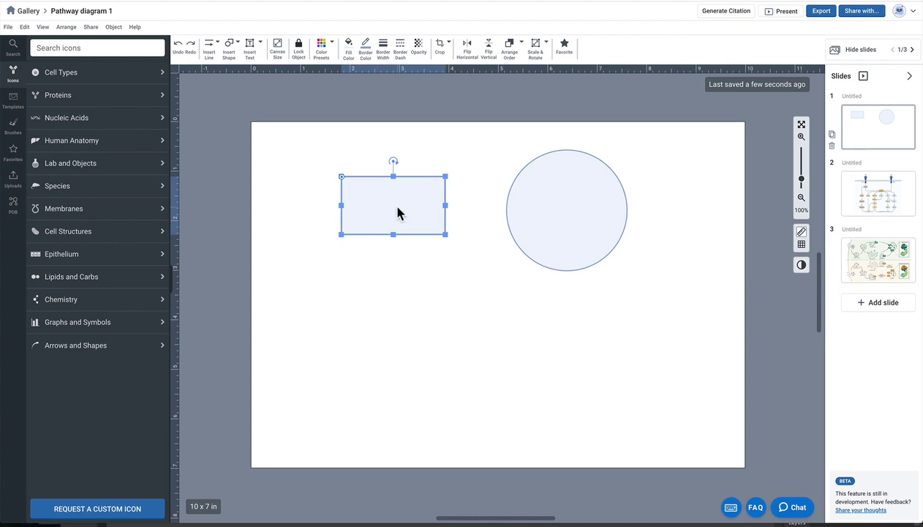
# Label the rectangle 'Protein A'
pyautogui.doubleClick(397, 212)
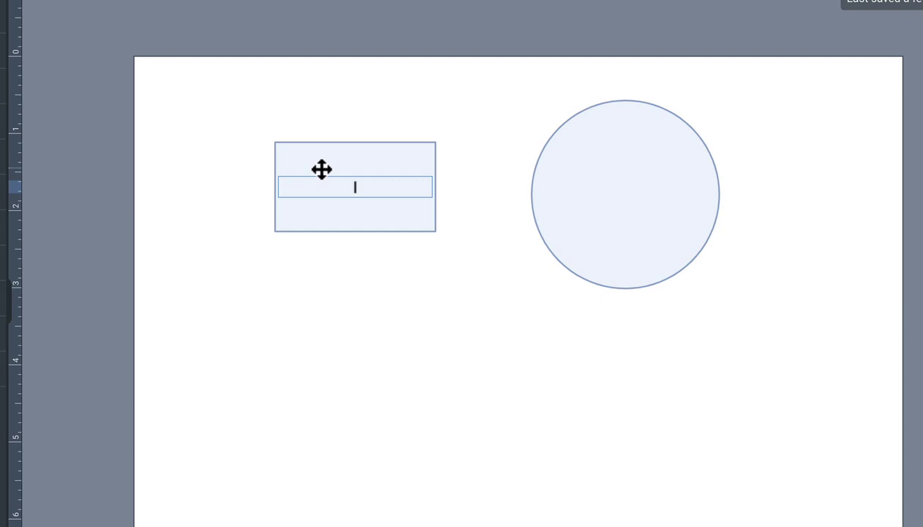
pyautogui.write('P')
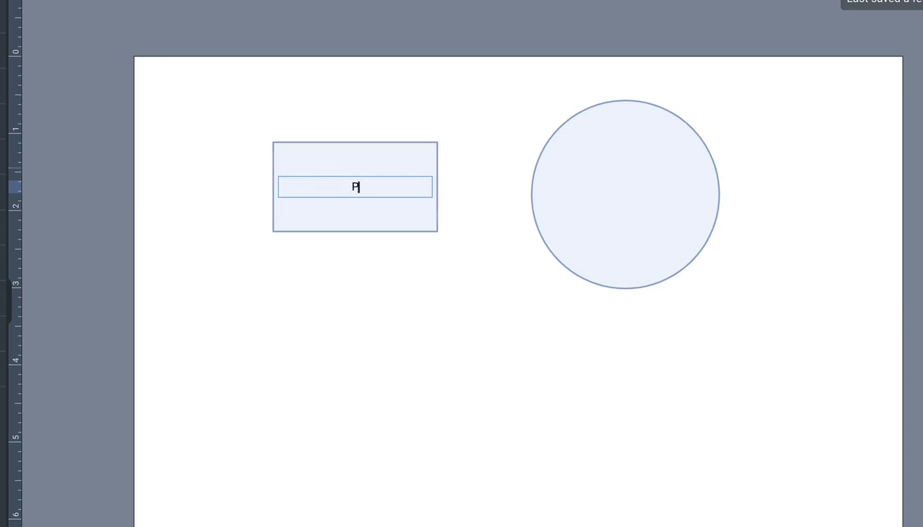
pyautogui.write('rotein A')
pyautogui.scroll(-1, 472, 296)
# Fill the circle with 'Protein' plus filler text, move it, and narrow it into an oval
pyautogui.doubleClick(640, 185)
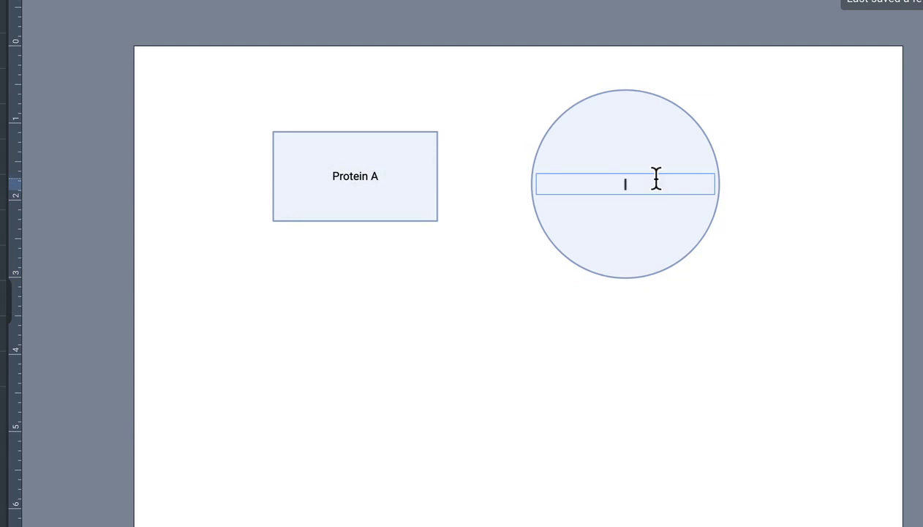
pyautogui.write('Protein sdfsdfs dfsdf s df sdf')
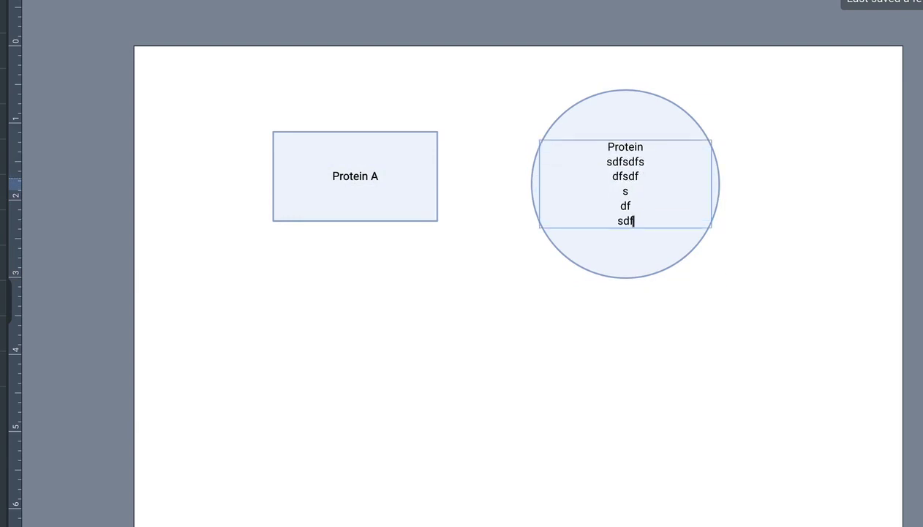
pyautogui.write('sdfsd fsdfsdf sdf sdf sdf sd')
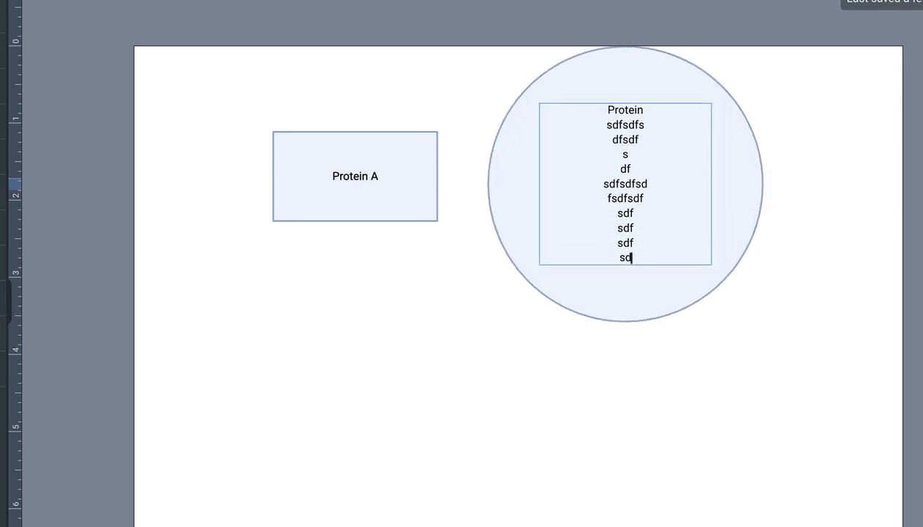
pyautogui.write(' fsdf sdf sd f')
pyautogui.click(591, 436)
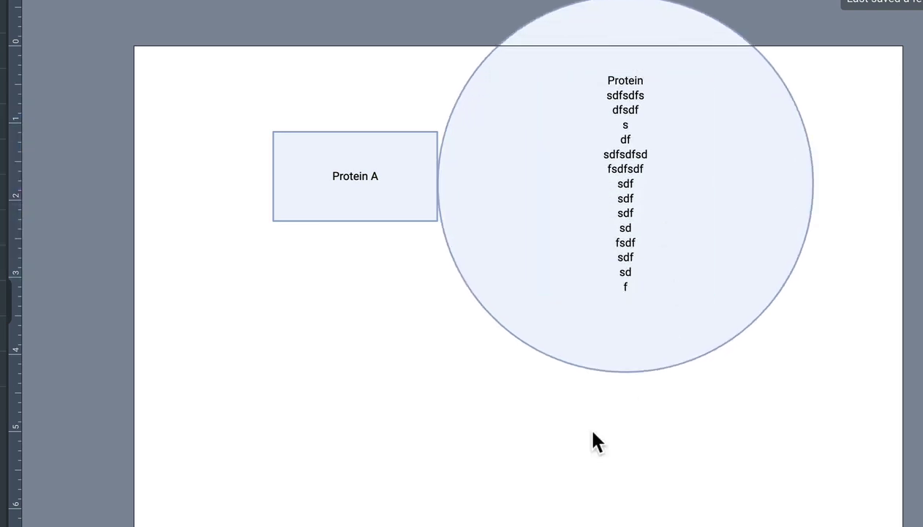
pyautogui.moveTo(633, 192); pyautogui.dragTo(690, 303)
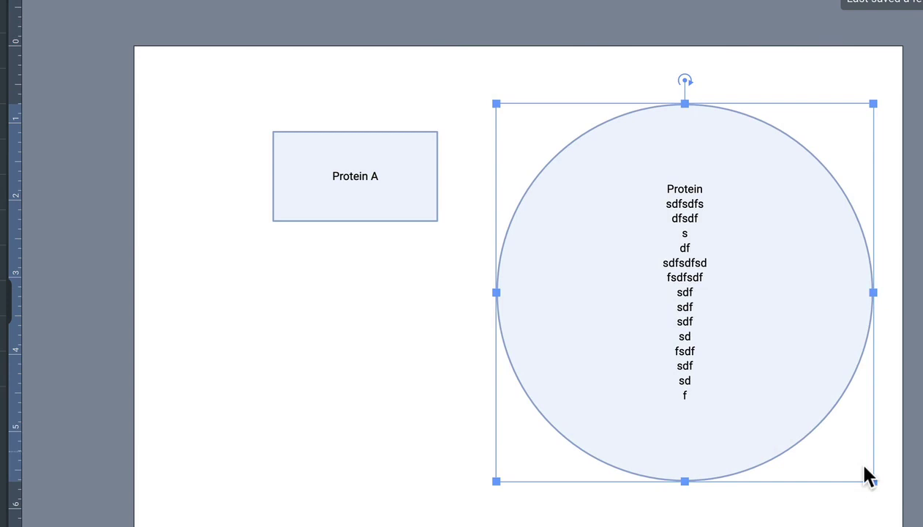
pyautogui.moveTo(873, 481); pyautogui.dragTo(832, 433)
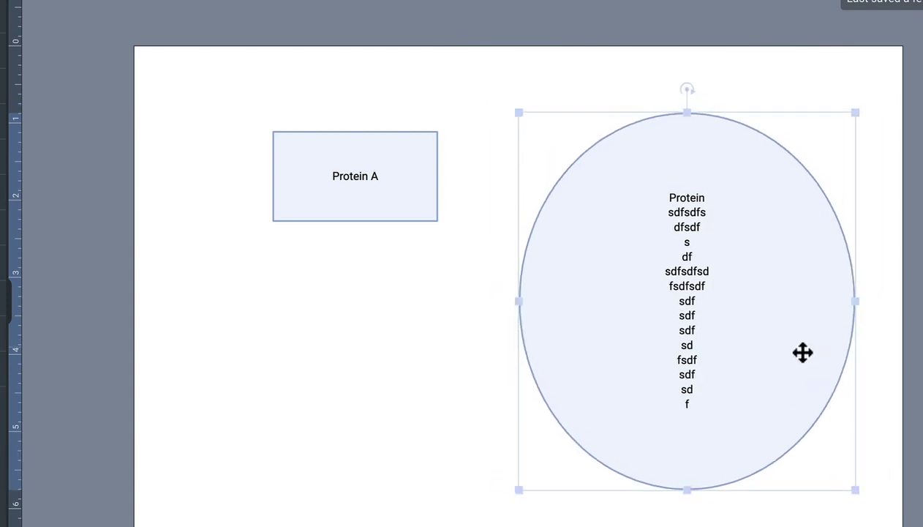
# Delete the oval, then move, flatten, pill-round and lower the Protein A box
pyautogui.press('Delete')
pyautogui.moveTo(430, 212); pyautogui.dragTo(355, 209)
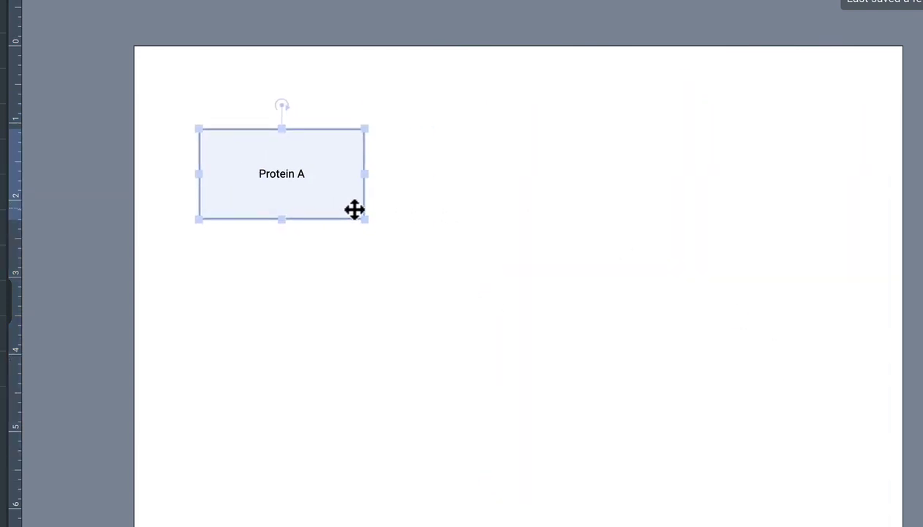
pyautogui.moveTo(276, 212); pyautogui.dragTo(276, 173)
pyautogui.moveTo(359, 149); pyautogui.dragTo(335, 150)
pyautogui.click(192, 122)
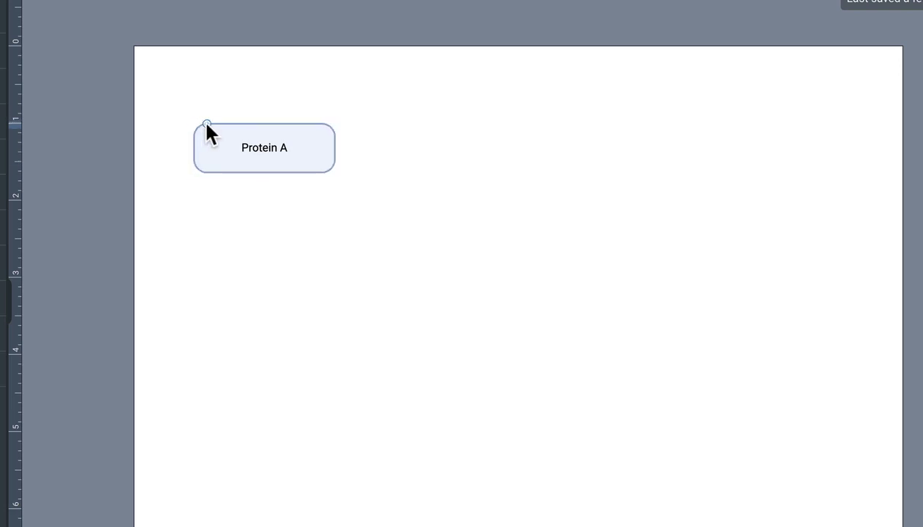
pyautogui.moveTo(207, 124)
pyautogui.mouseDown()
pyautogui.moveTo(220, 124)
pyautogui.moveTo(189, 120)
pyautogui.moveTo(229, 121)
pyautogui.moveTo(183, 121)
pyautogui.moveTo(246, 121)
pyautogui.moveTo(192, 120)
pyautogui.mouseUp()
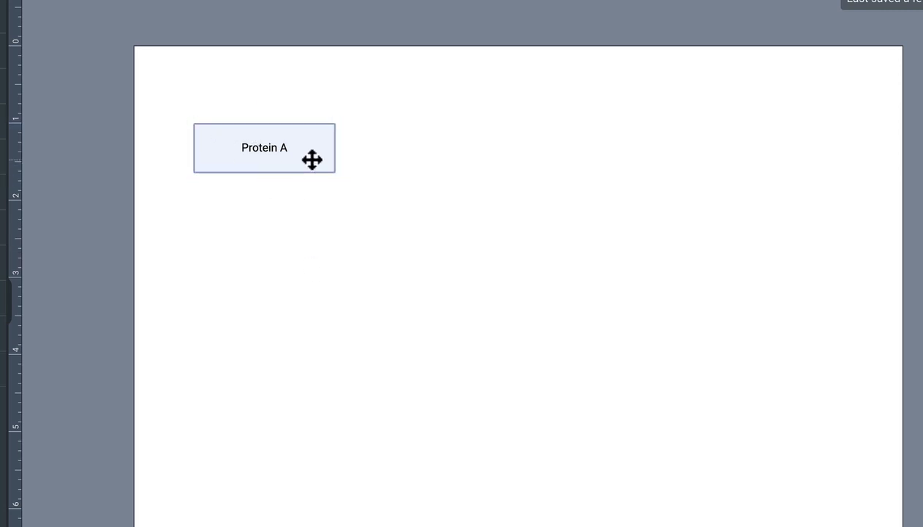
pyautogui.moveTo(311, 159); pyautogui.dragTo(281, 217)
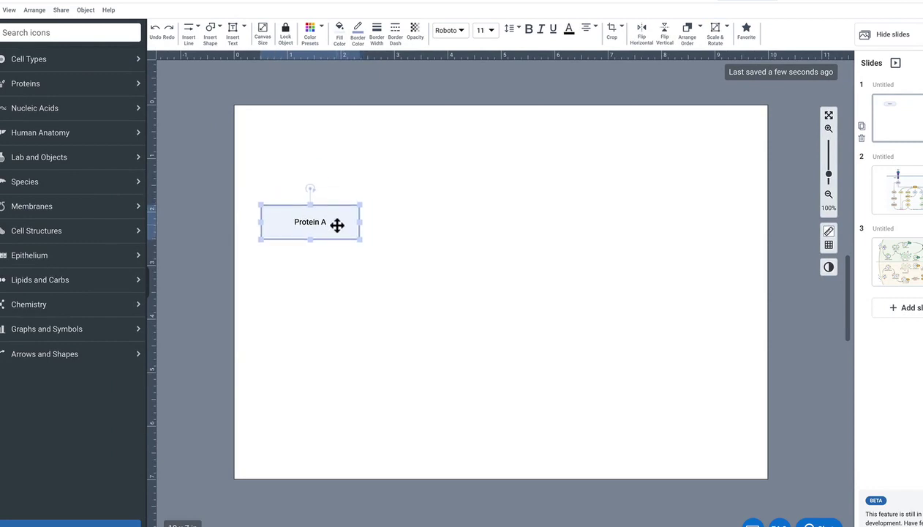
# Give the Protein A box a pale blue fill (E3F5FF) and a deep blue outline
pyautogui.moveTo(337, 225); pyautogui.dragTo(337, 224)
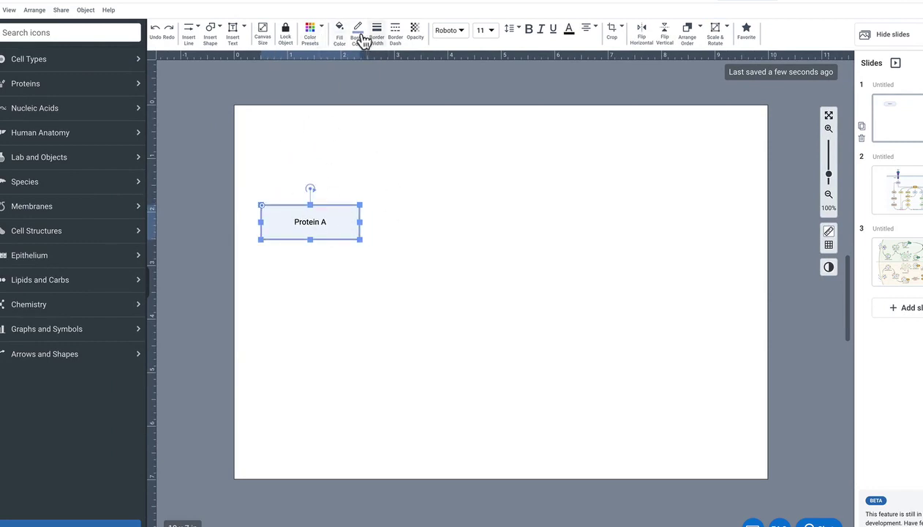
pyautogui.click(340, 33)
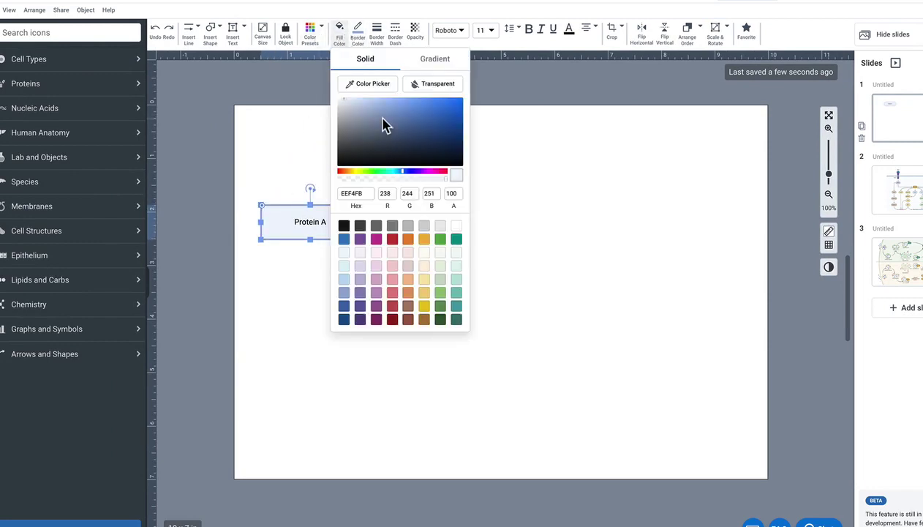
pyautogui.moveTo(381, 124); pyautogui.dragTo(355, 86)
pyautogui.click(358, 33)
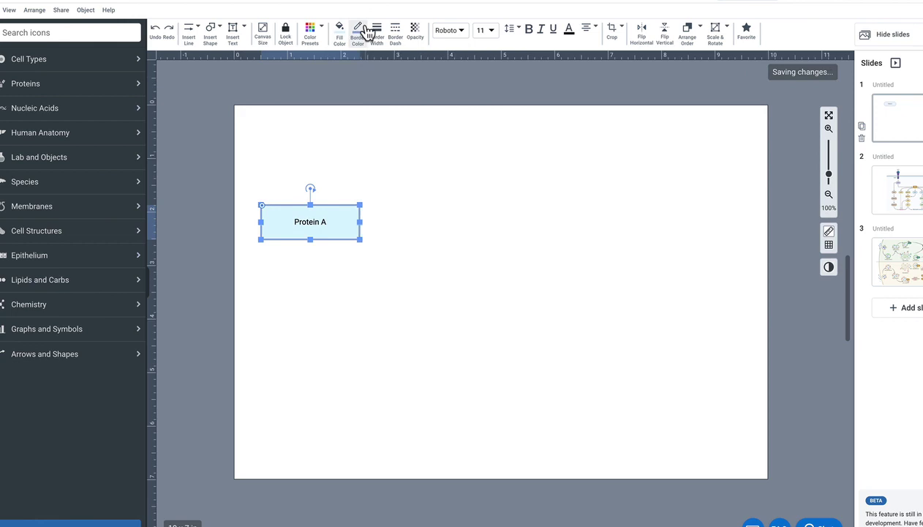
pyautogui.moveTo(423, 130)
pyautogui.mouseDown()
pyautogui.moveTo(433, 127)
pyautogui.moveTo(426, 98)
pyautogui.moveTo(455, 103)
pyautogui.moveTo(402, 104)
pyautogui.mouseUp()
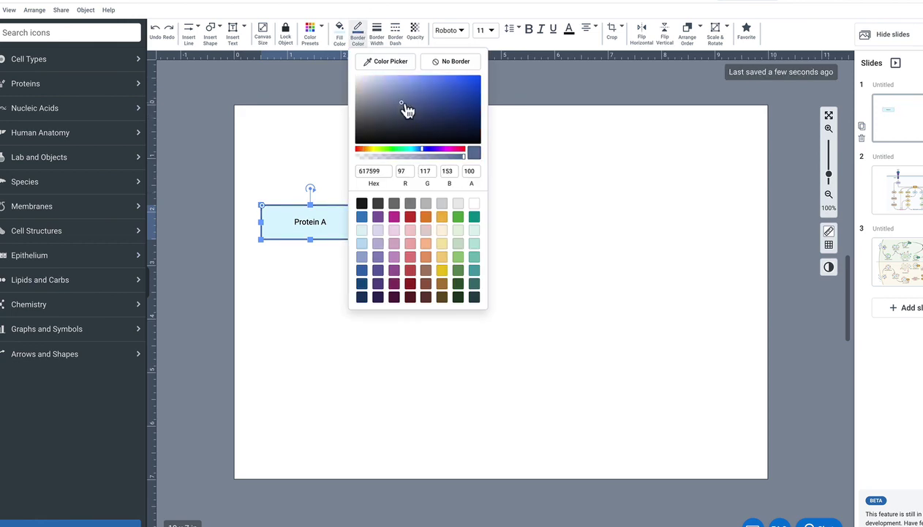
# Preview many colour presets on Protein A, keep the light blue one, and raise the box
pyautogui.click(310, 33)
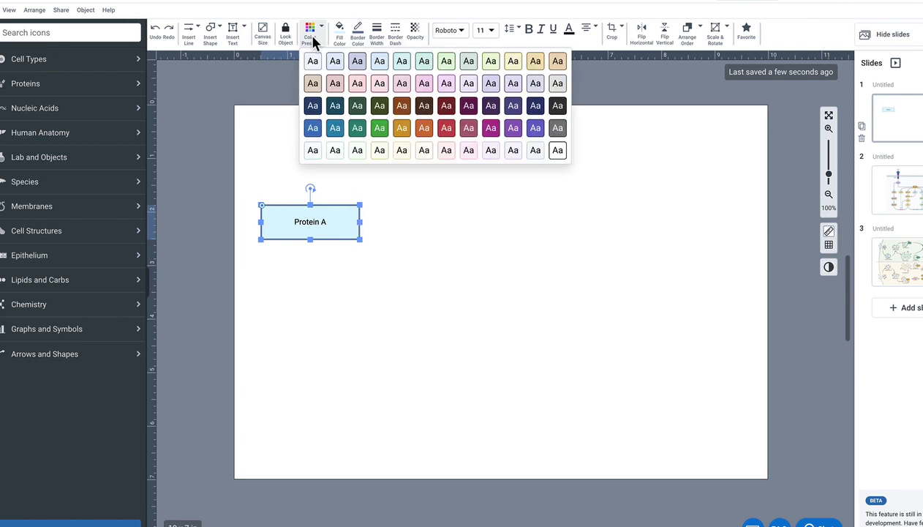
pyautogui.click(338, 62)
pyautogui.click(380, 62)
pyautogui.click(449, 58)
pyautogui.click(467, 62)
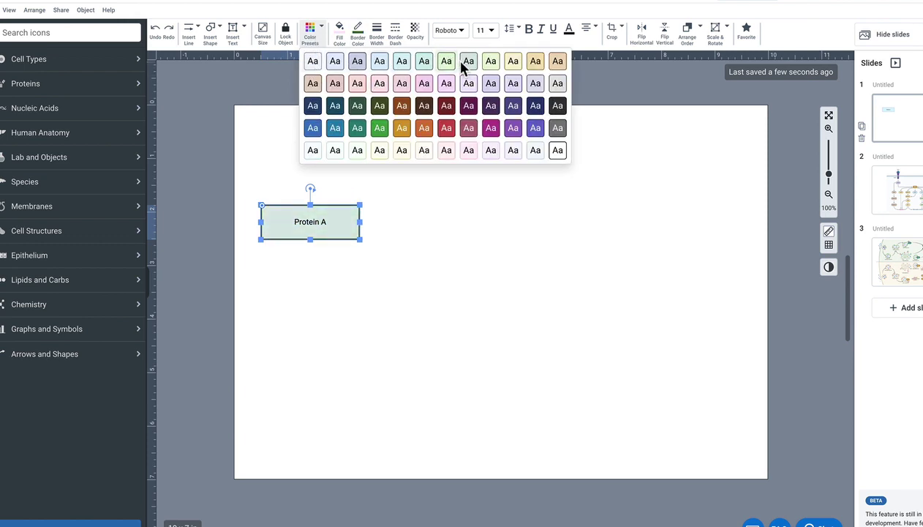
pyautogui.click(491, 62)
pyautogui.click(532, 61)
pyautogui.click(550, 64)
pyautogui.click(446, 84)
pyautogui.click(335, 83)
pyautogui.click(312, 106)
pyautogui.click(380, 105)
pyautogui.click(403, 86)
pyautogui.click(403, 106)
pyautogui.click(405, 128)
pyautogui.click(401, 105)
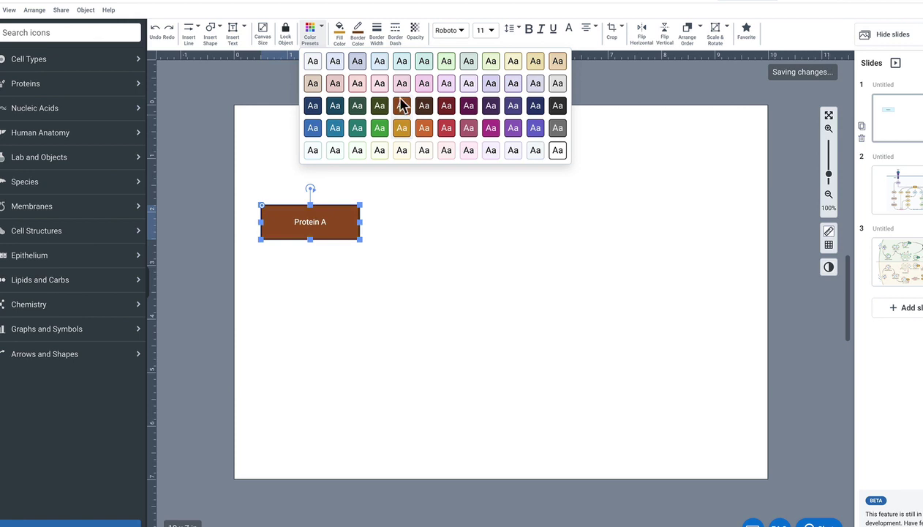
pyautogui.click(380, 83)
pyautogui.click(331, 88)
pyautogui.click(312, 61)
pyautogui.click(265, 126)
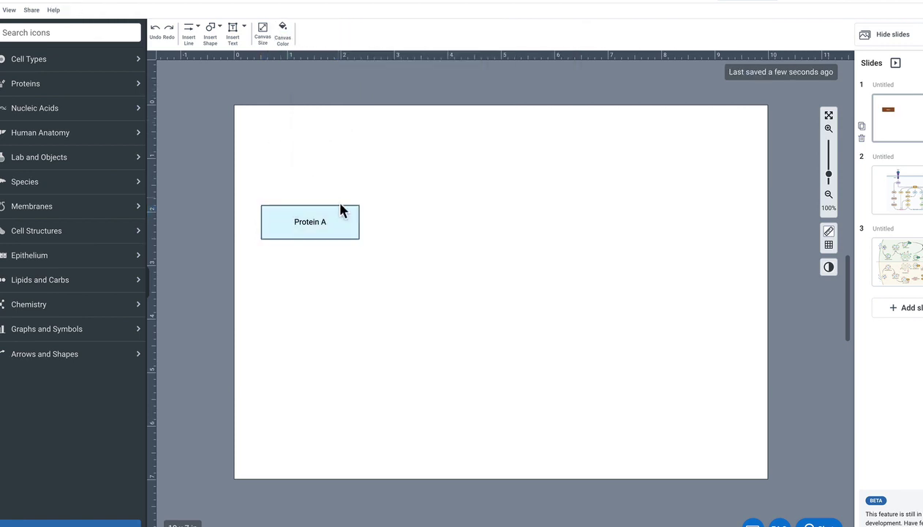
pyautogui.moveTo(338, 208); pyautogui.dragTo(342, 166)
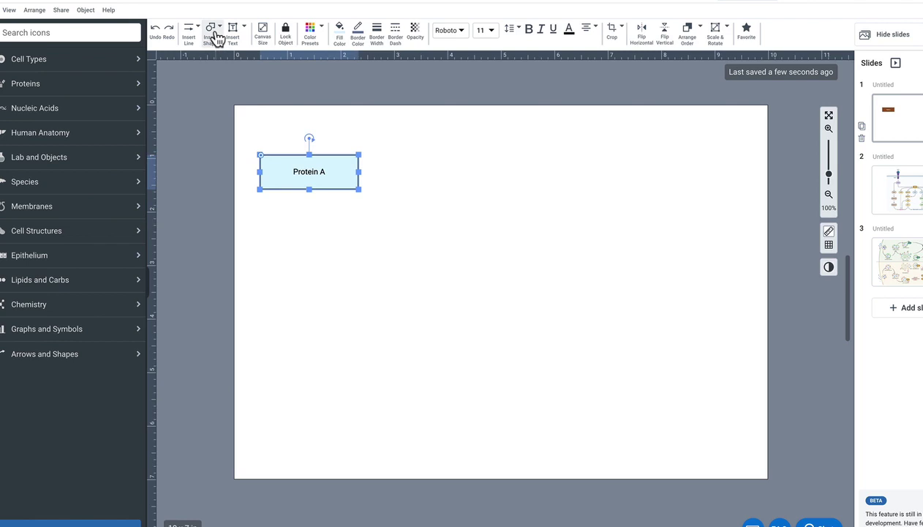
# Bring up the Text Shapes gallery with numbered circles and protein pill ovals
pyautogui.click(215, 37)
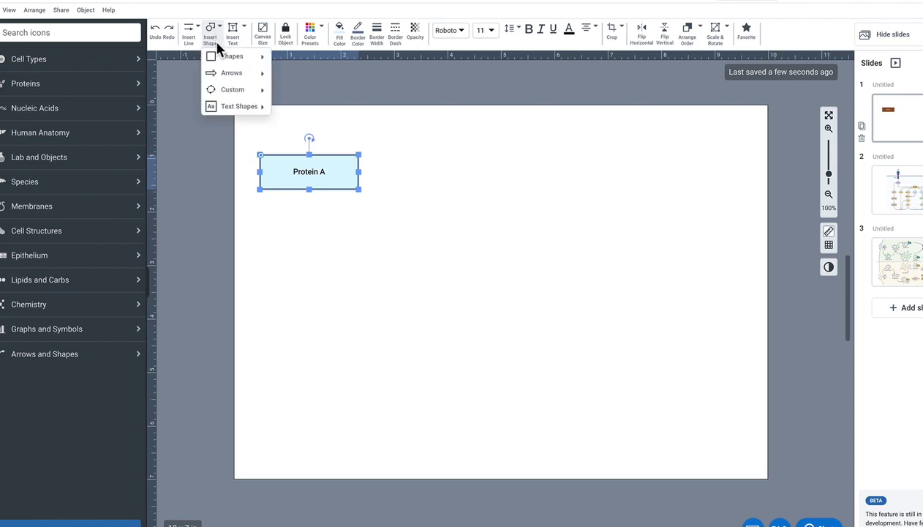
pyautogui.moveTo(219, 55)
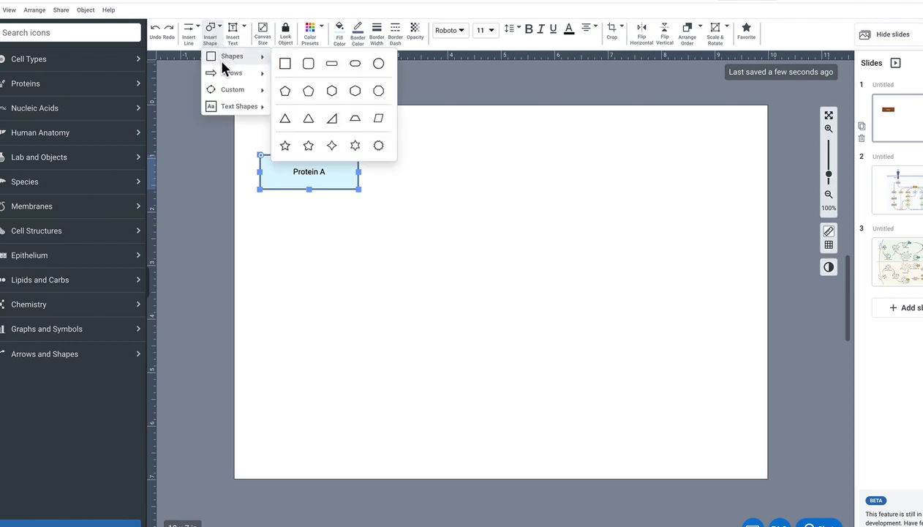
pyautogui.moveTo(235, 108)
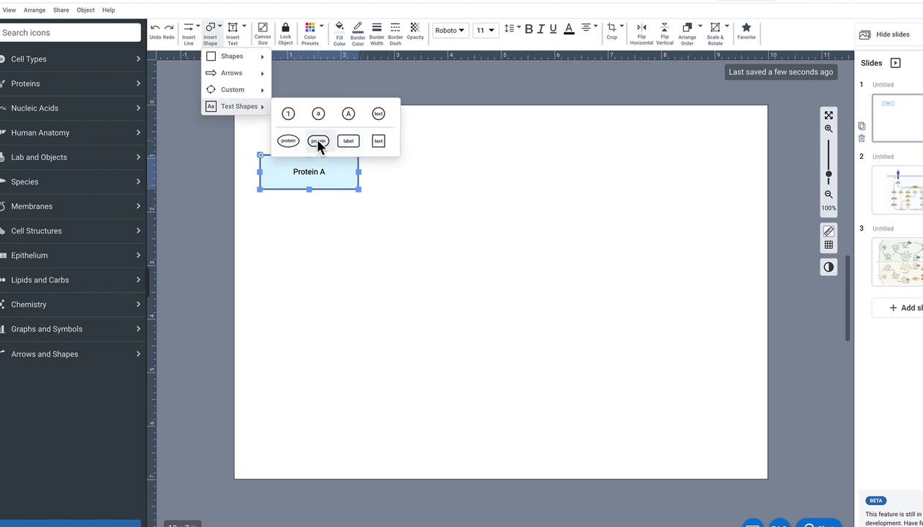
# Stack five protein pill shapes beneath Protein A and select all five for recolouring
pyautogui.click(318, 141)
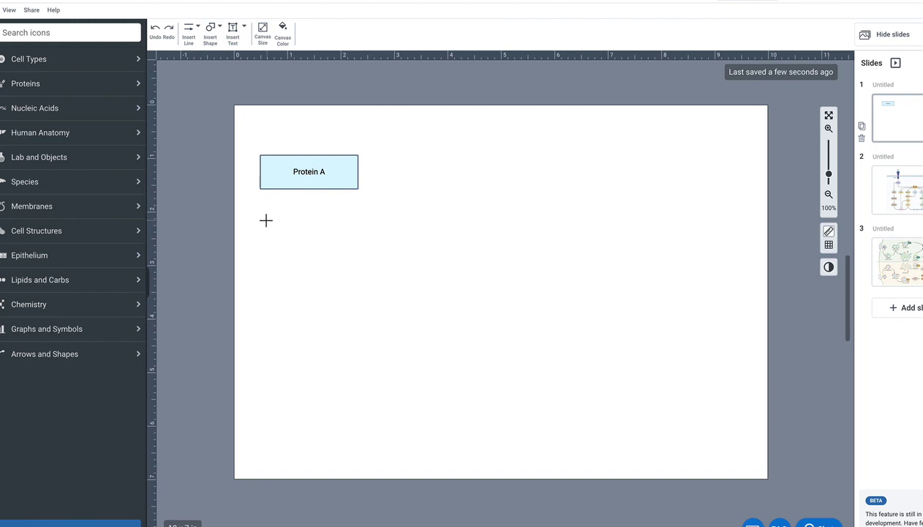
pyautogui.moveTo(264, 218)
pyautogui.mouseDown()
pyautogui.moveTo(354, 249)
pyautogui.moveTo(330, 232)
pyautogui.moveTo(361, 272)
pyautogui.moveTo(344, 302)
pyautogui.moveTo(338, 297)
pyautogui.moveTo(353, 415)
pyautogui.mouseUp()
pyautogui.click(368, 245)
pyautogui.click(450, 338)
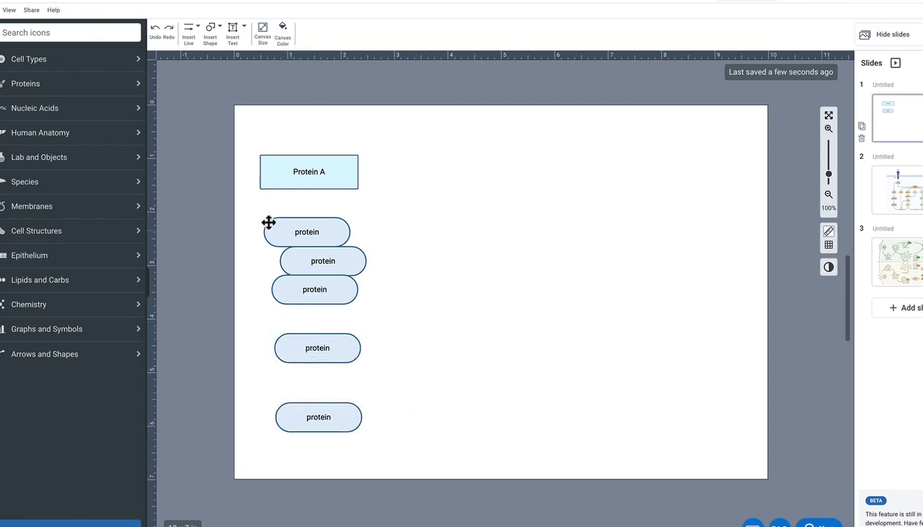
pyautogui.moveTo(264, 220); pyautogui.dragTo(357, 441)
pyautogui.click(337, 46)
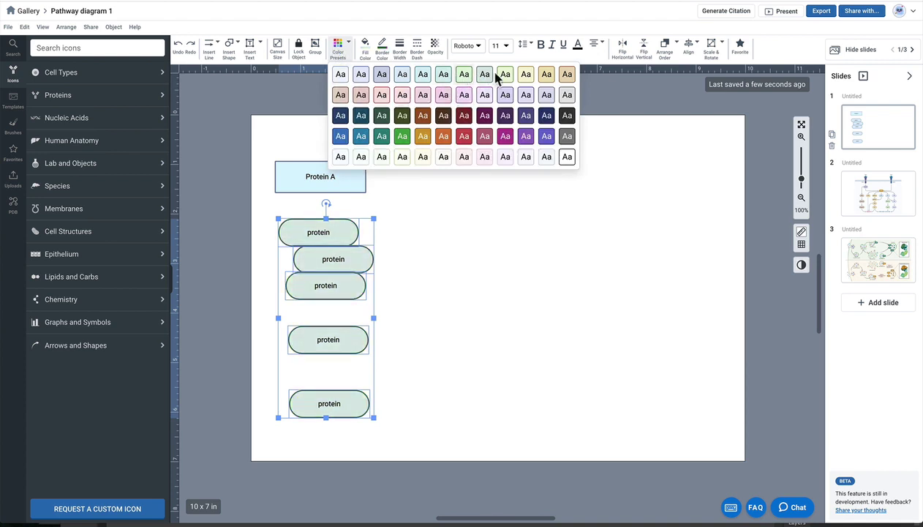
# Fill the five protein pills mint green, then go to the Western Blotting Experiment slide
pyautogui.click(444, 79)
pyautogui.click(457, 205)
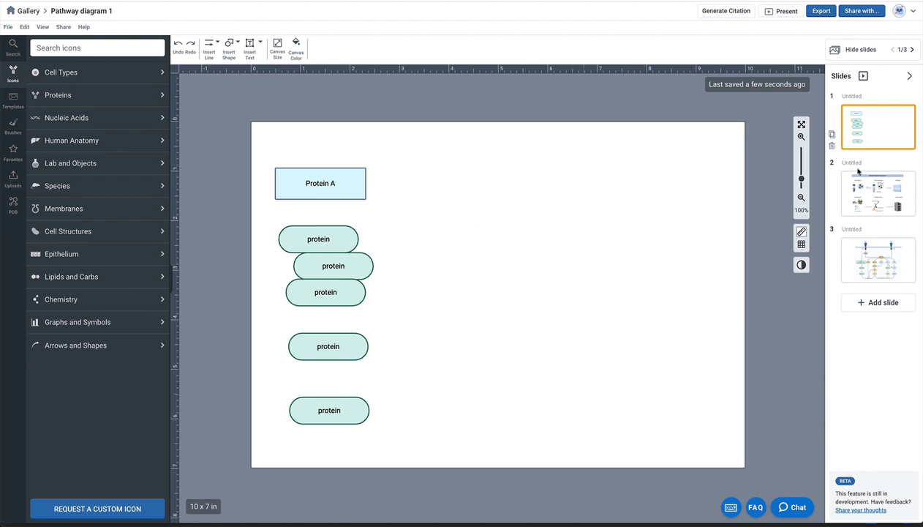
pyautogui.click(890, 199)
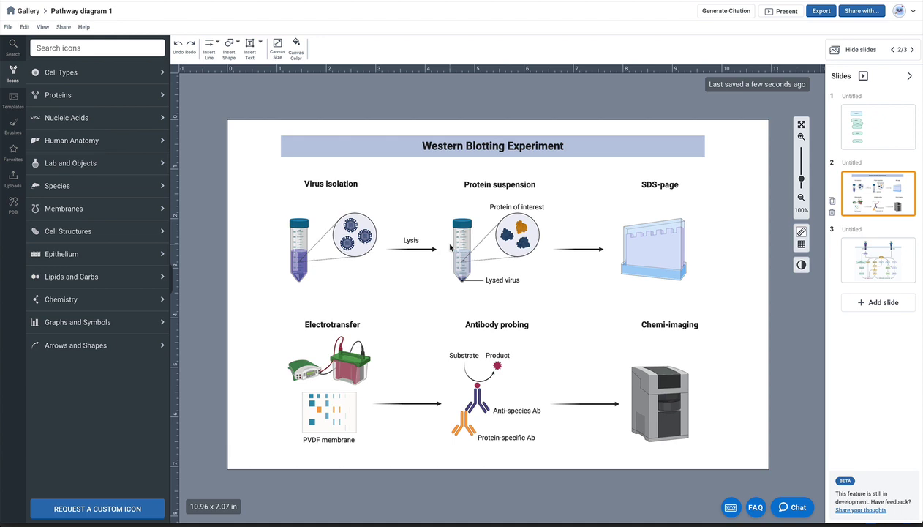
# Place a circled number 1 text shape left of the 'Virus isolation' heading
pyautogui.click(264, 100)
pyautogui.click(227, 48)
pyautogui.moveTo(241, 117)
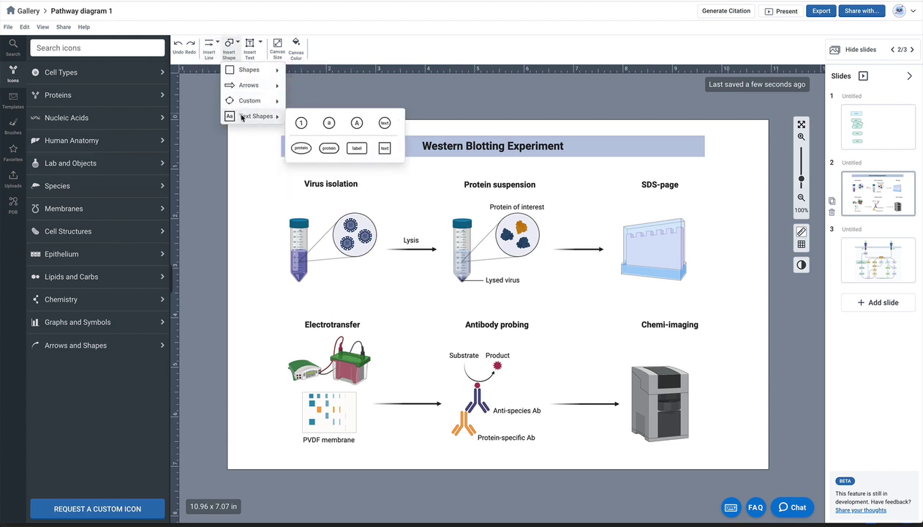
pyautogui.click(300, 124)
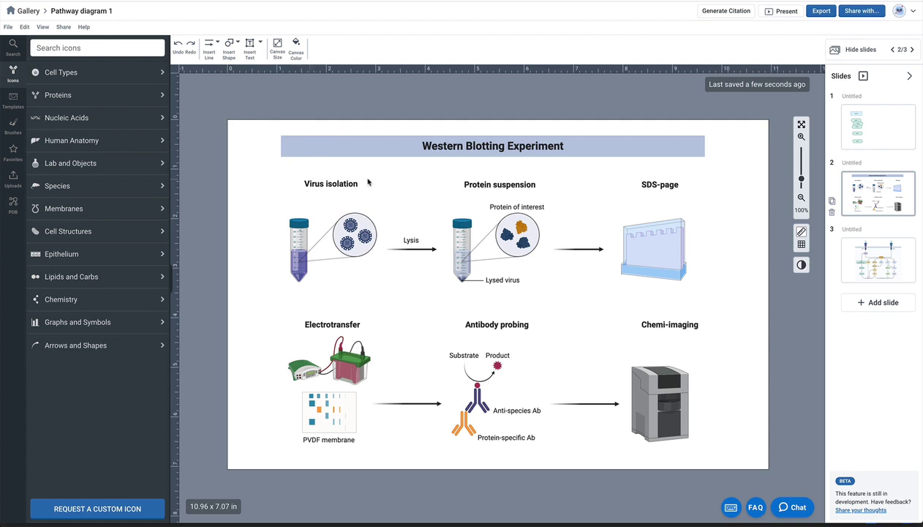
pyautogui.click(291, 185)
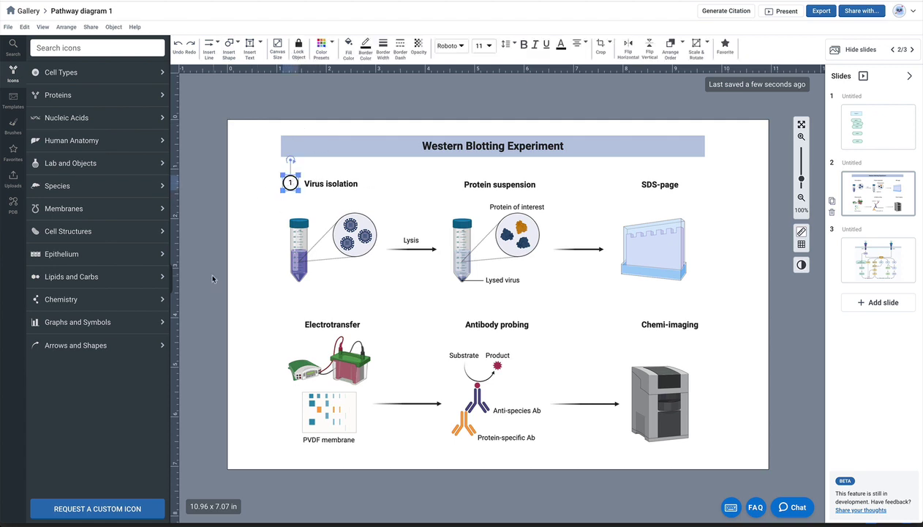
pyautogui.click(216, 227)
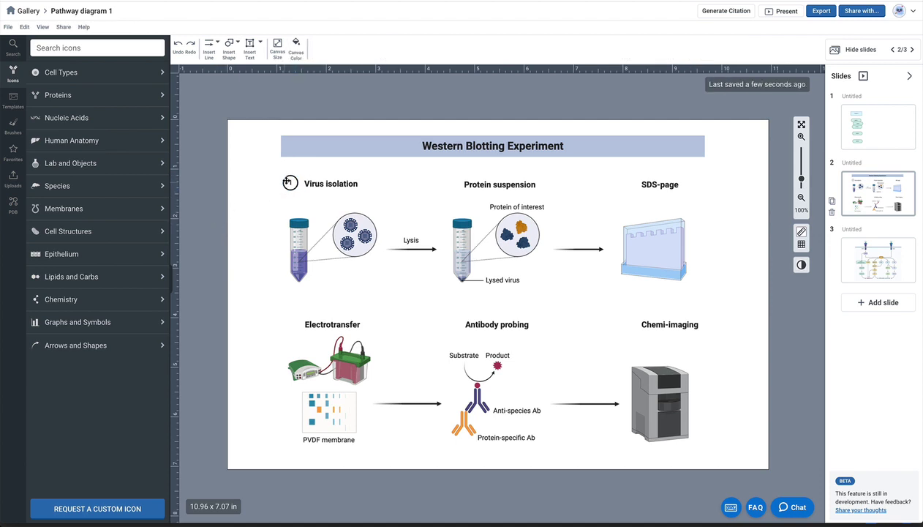
pyautogui.click(294, 189)
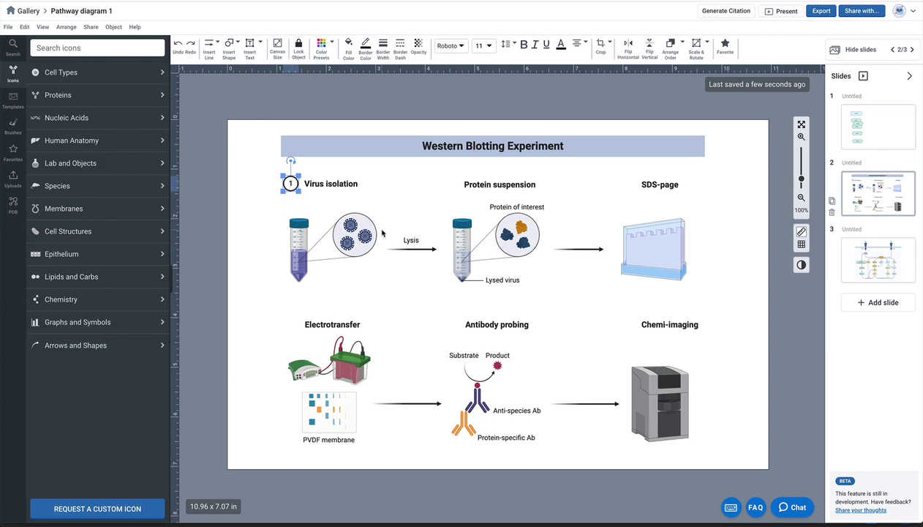
# Duplicate the circled 1 and place copies beside Protein suspension, SDS-page and Electrotransfer
pyautogui.hotkey('ctrl', 'd')
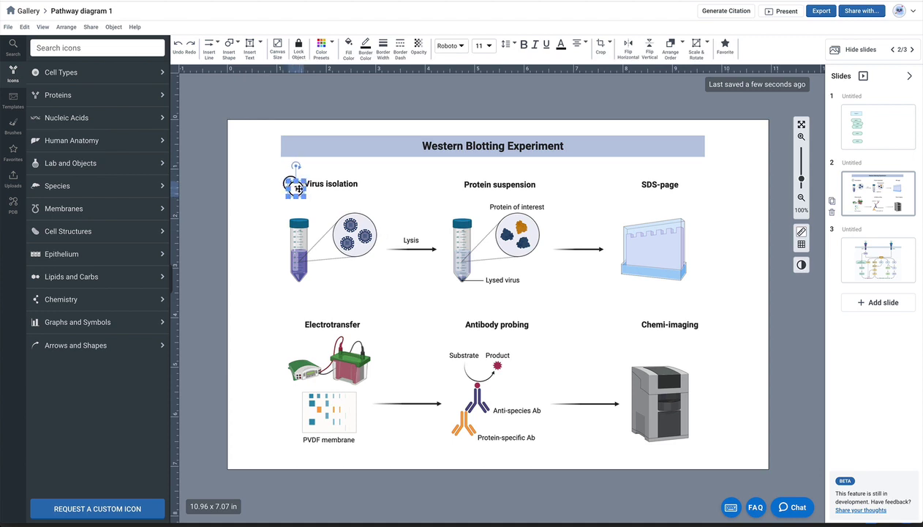
pyautogui.moveTo(298, 188); pyautogui.dragTo(455, 185)
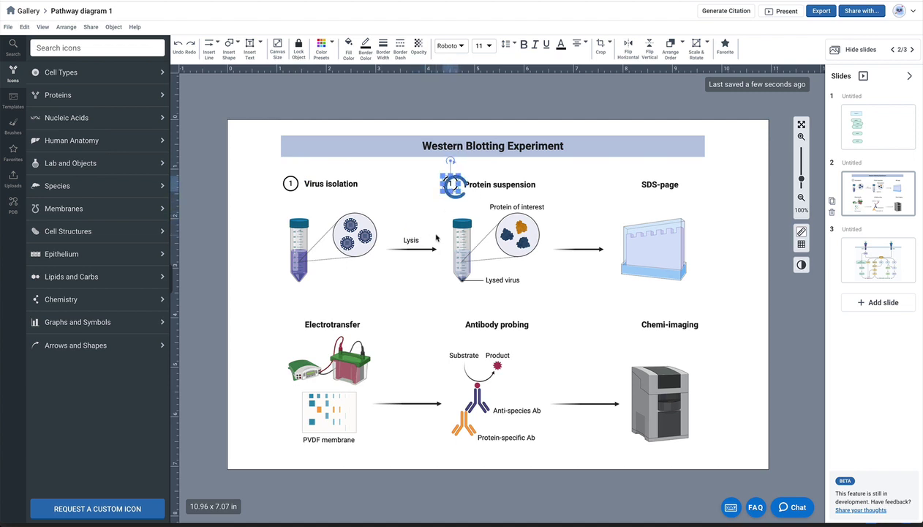
pyautogui.hotkey('ctrl', 'd')
pyautogui.moveTo(455, 187); pyautogui.dragTo(627, 323)
pyautogui.hotkey('ctrl', 'd')
pyautogui.hotkey('ctrl', 'd')
pyautogui.hotkey('ctrl', 'd')
# Renumber the copied circles 2, 3, 4, 5 and 6, from Protein suspension to Chemi-imaging
pyautogui.click(726, 312)
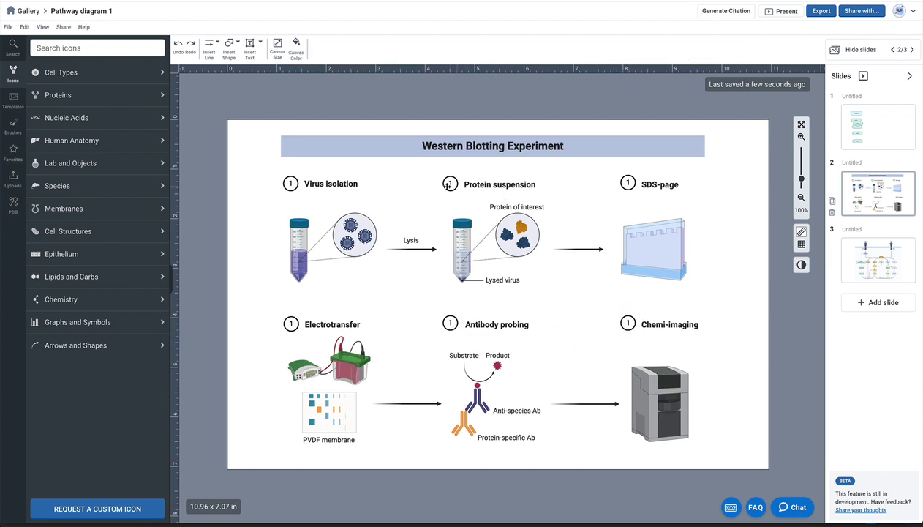
pyautogui.click(449, 185)
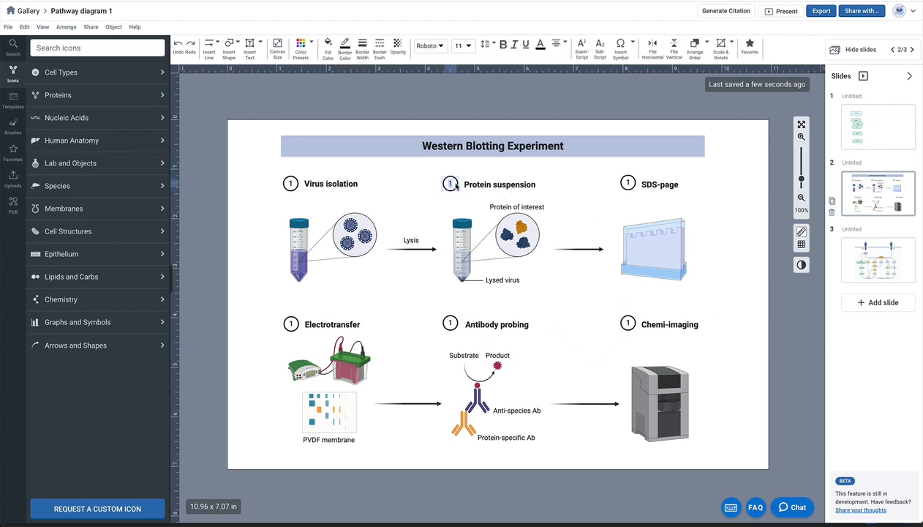
pyautogui.write('2')
pyautogui.doubleClick(627, 183)
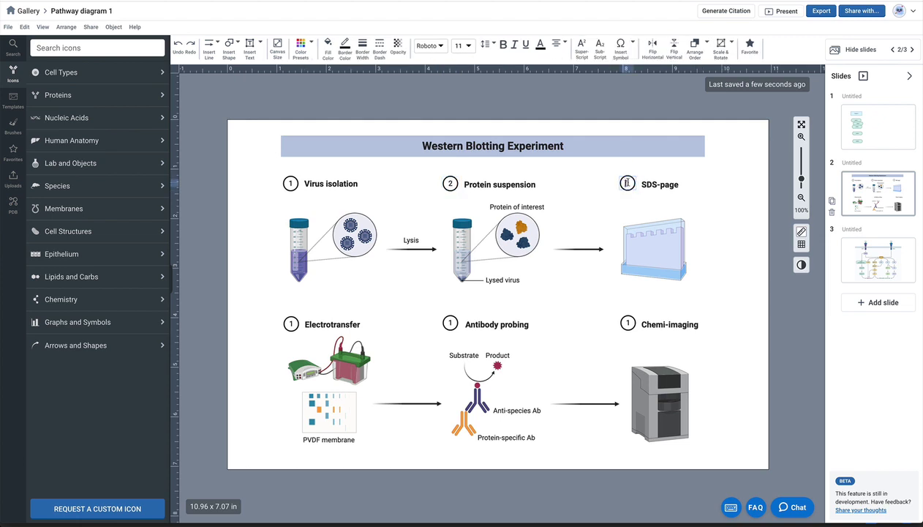
pyautogui.write('3')
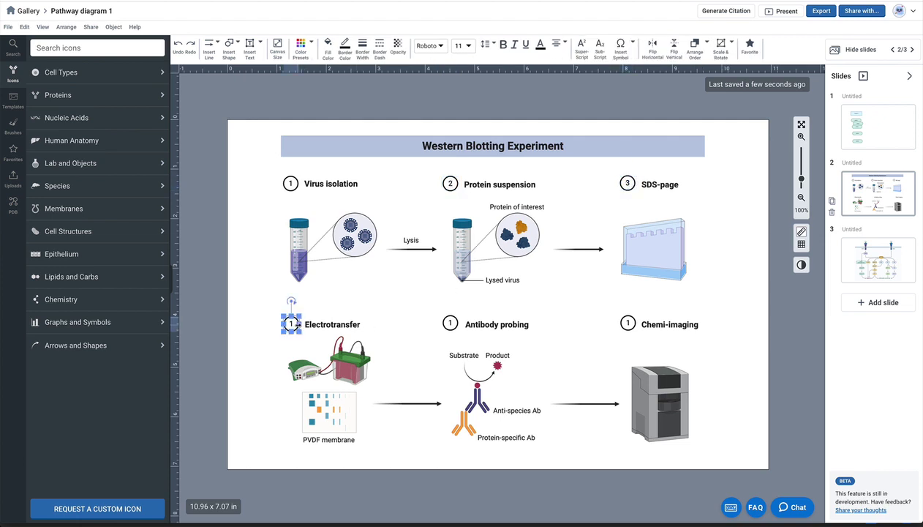
pyautogui.doubleClick(291, 324)
pyautogui.write('4')
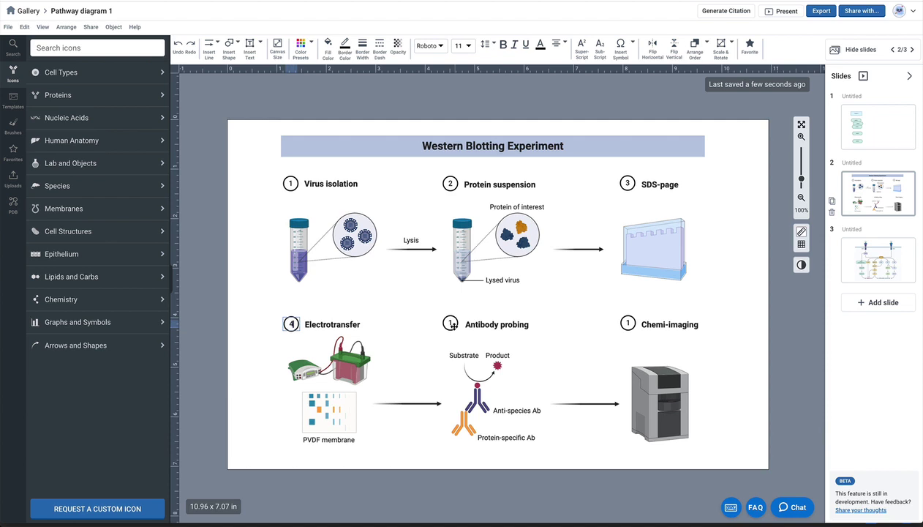
pyautogui.doubleClick(450, 323)
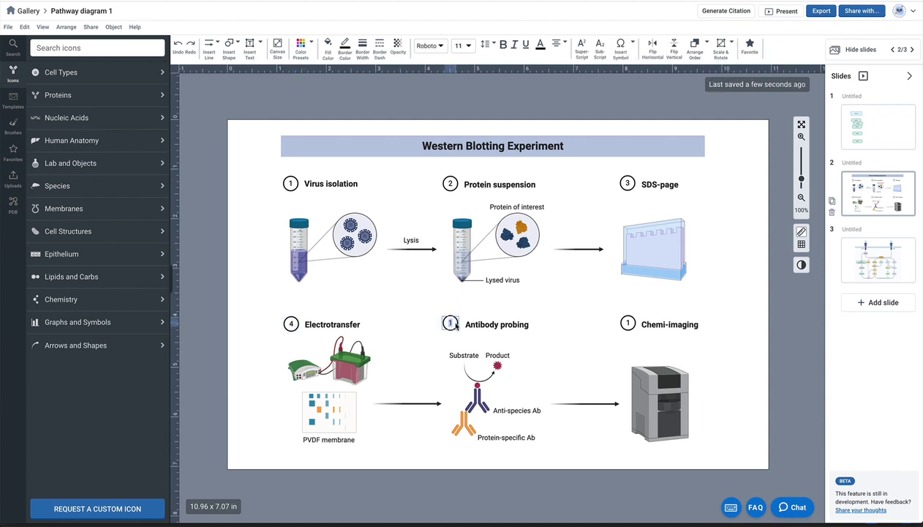
pyautogui.write('5')
pyautogui.doubleClick(627, 323)
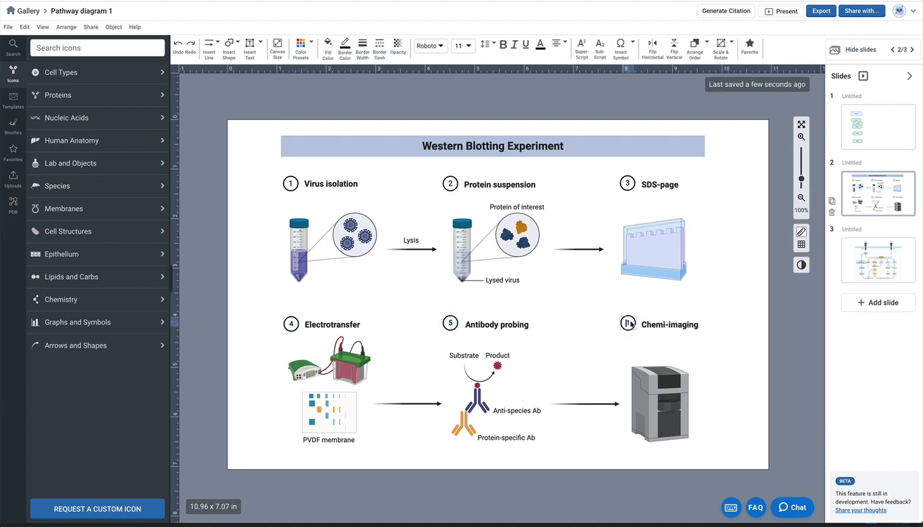
pyautogui.write('6')
pyautogui.click(783, 352)
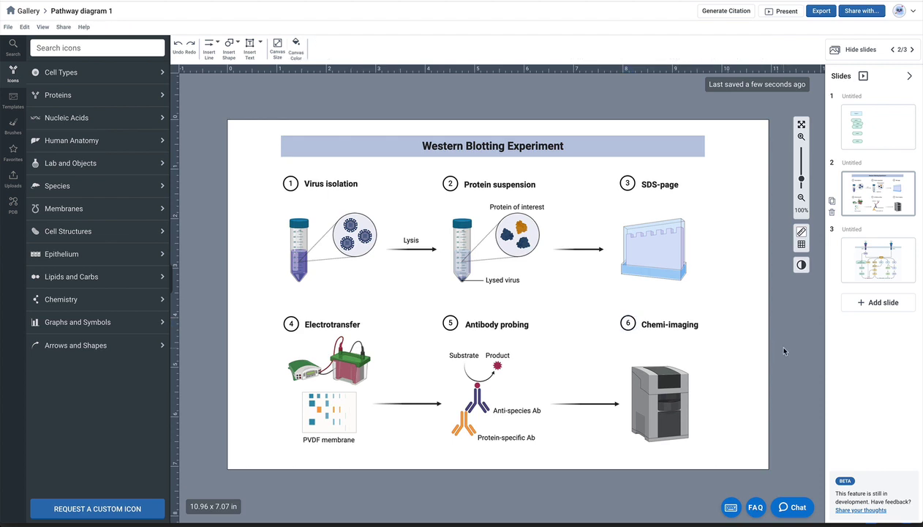
# Align the bottom-row step circles 4, 5 and 6 along one line
pyautogui.click(292, 186)
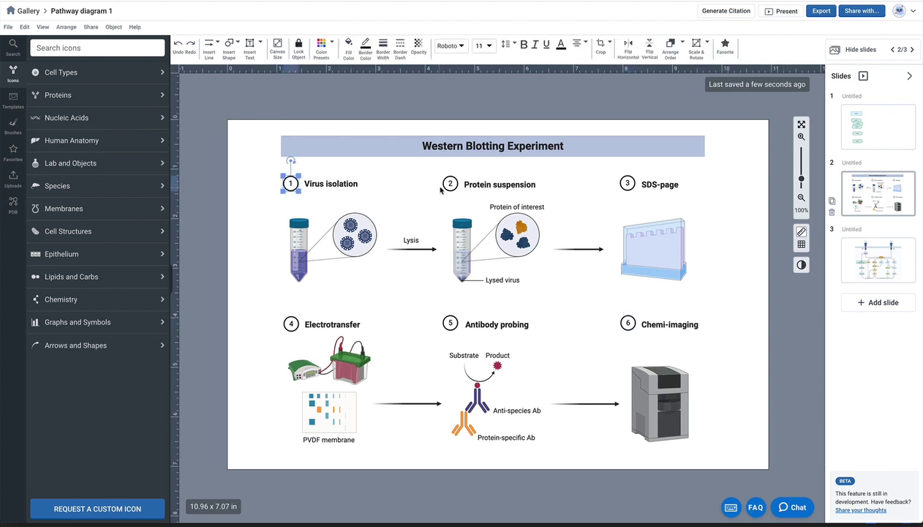
pyautogui.keyDown('shift'); pyautogui.click(450, 184); pyautogui.keyUp('shift')
pyautogui.keyDown('shift'); pyautogui.click(628, 183); pyautogui.keyUp('shift')
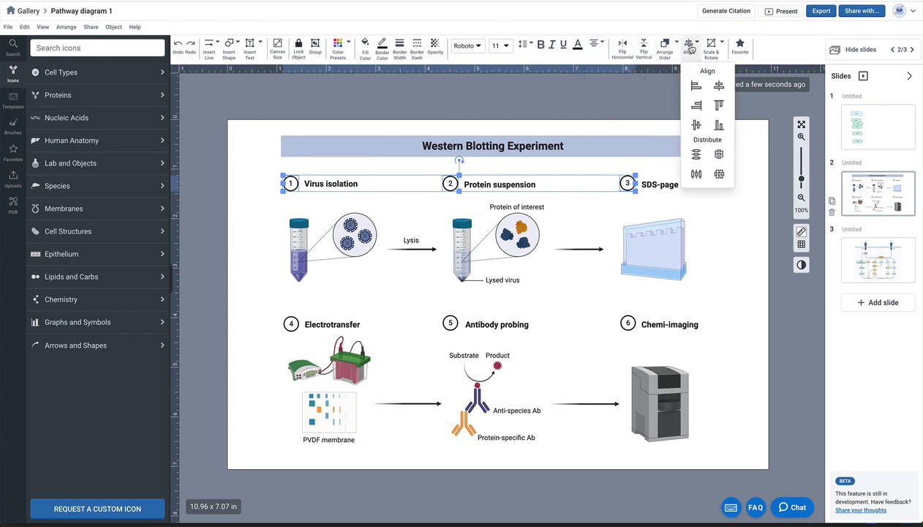
pyautogui.click(628, 323)
pyautogui.keyDown('shift'); pyautogui.click(451, 323); pyautogui.keyUp('shift')
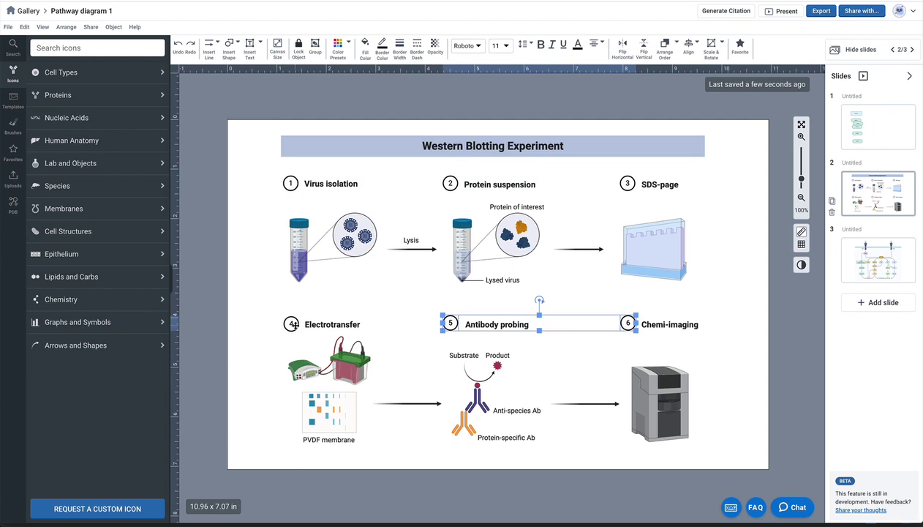
pyautogui.keyDown('shift'); pyautogui.click(291, 323); pyautogui.keyUp('shift')
pyautogui.click(685, 45)
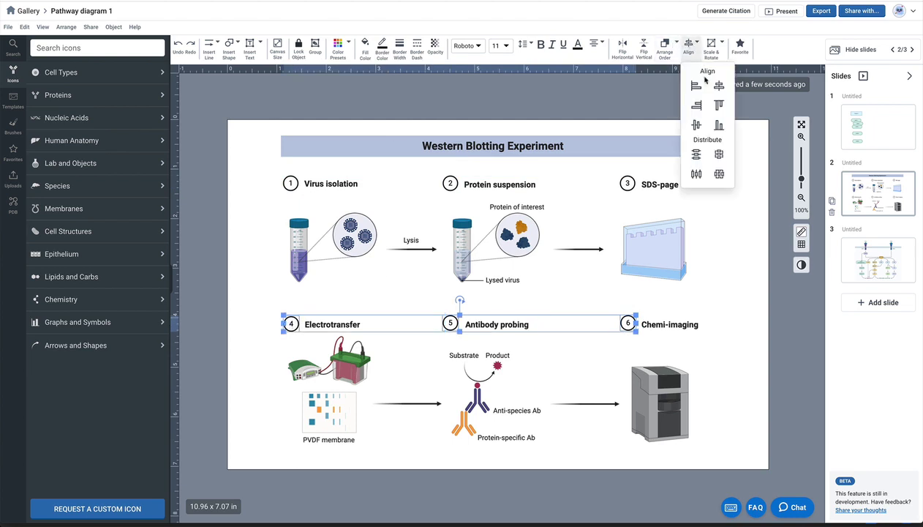
pyautogui.click(697, 126)
pyautogui.click(326, 345)
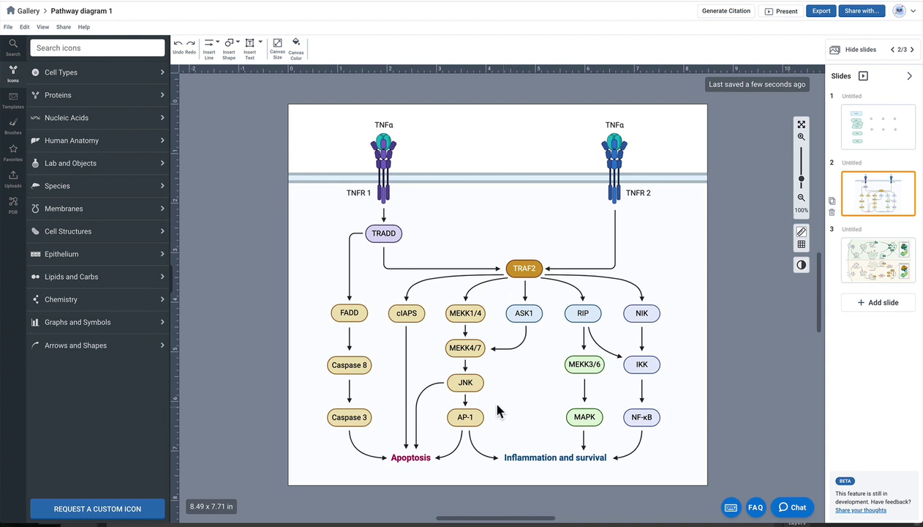
# Color the FADD, Caspase 8 and Caspase 3 nodes with the light green preset
pyautogui.scroll(1, 411, 357)
pyautogui.click(352, 317)
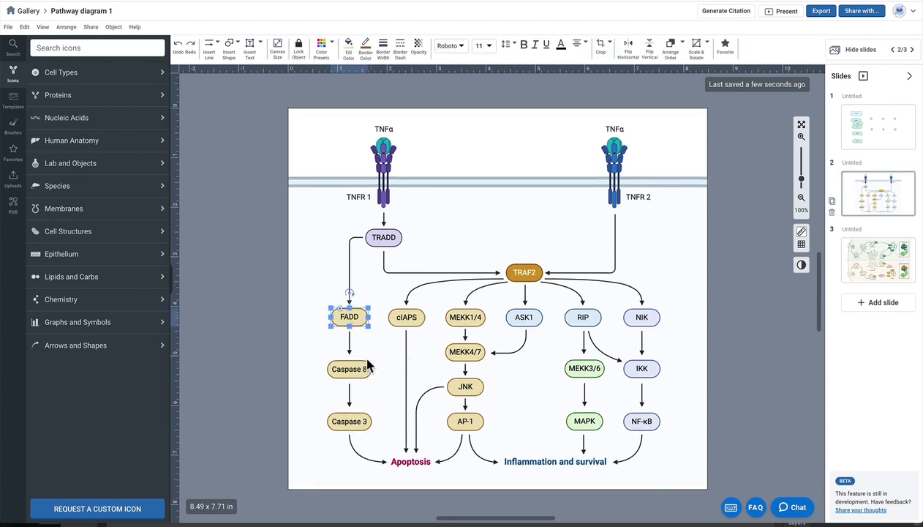
pyautogui.click(363, 370)
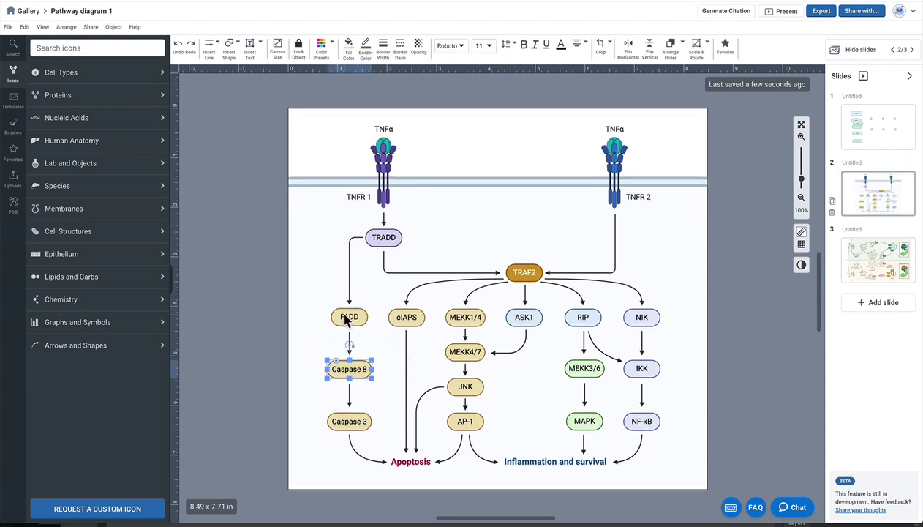
pyautogui.click(345, 317)
pyautogui.keyDown('shift'); pyautogui.click(347, 372); pyautogui.keyUp('shift')
pyautogui.keyDown('shift'); pyautogui.click(342, 426); pyautogui.keyUp('shift')
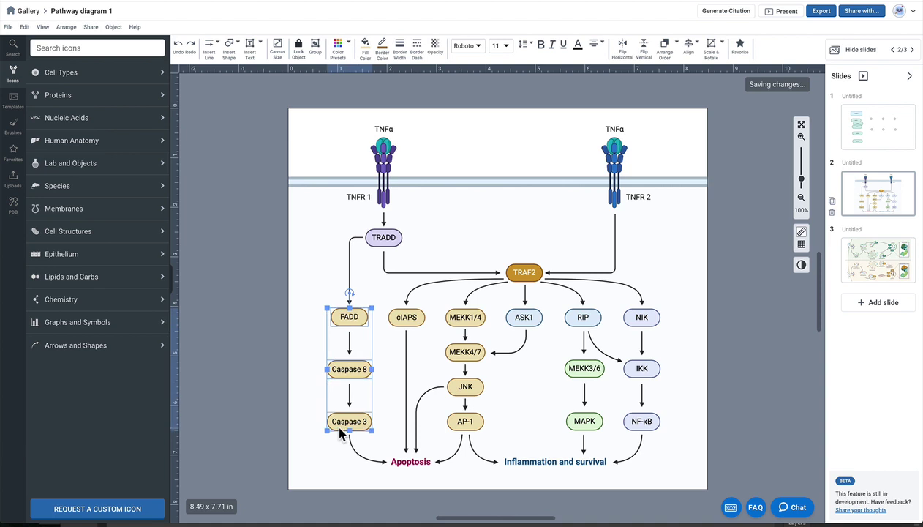
pyautogui.click(340, 56)
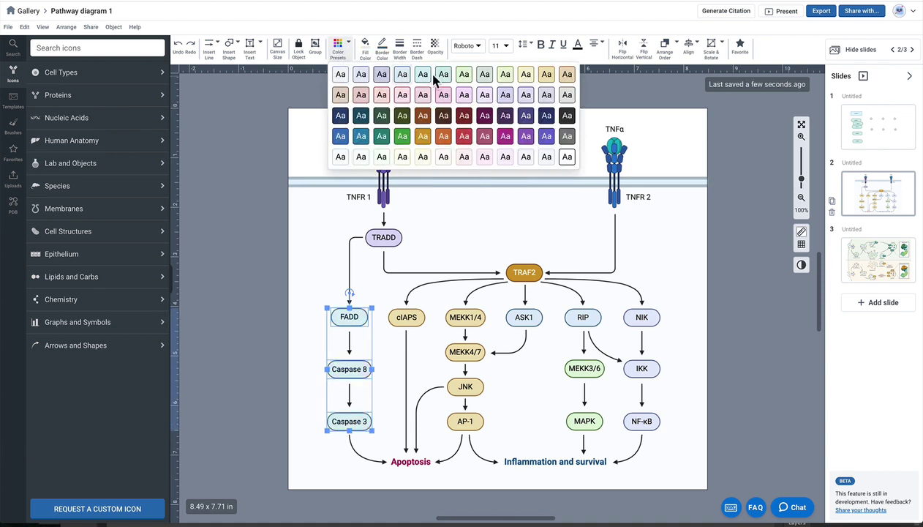
pyautogui.click(334, 310)
# Relabel FADD as 'Protein dsfsdfksjdsdfsdfsd' and widen its box leftward to fit
pyautogui.doubleClick(350, 317)
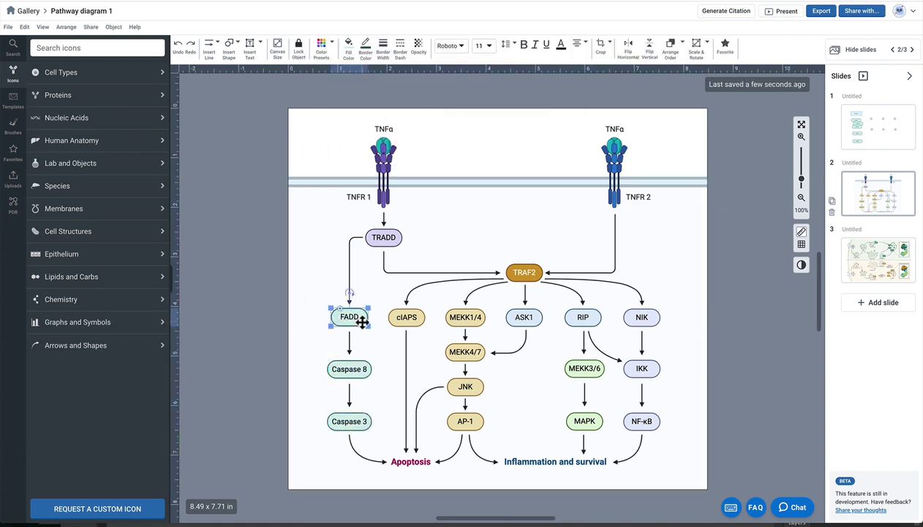
pyautogui.doubleClick(347, 316)
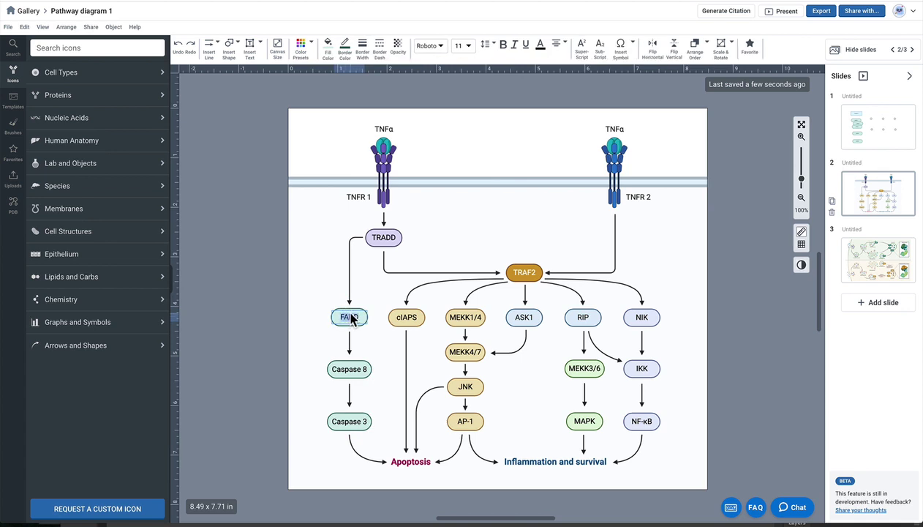
pyautogui.write('Protein dsfsdfksjdsdfsdfsd')
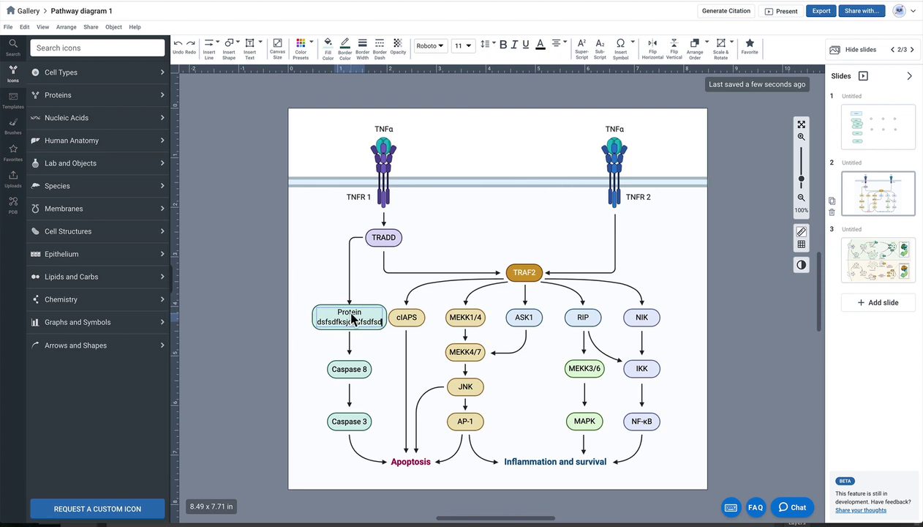
pyautogui.click(278, 331)
pyautogui.moveTo(316, 320); pyautogui.dragTo(246, 328)
pyautogui.click(245, 329)
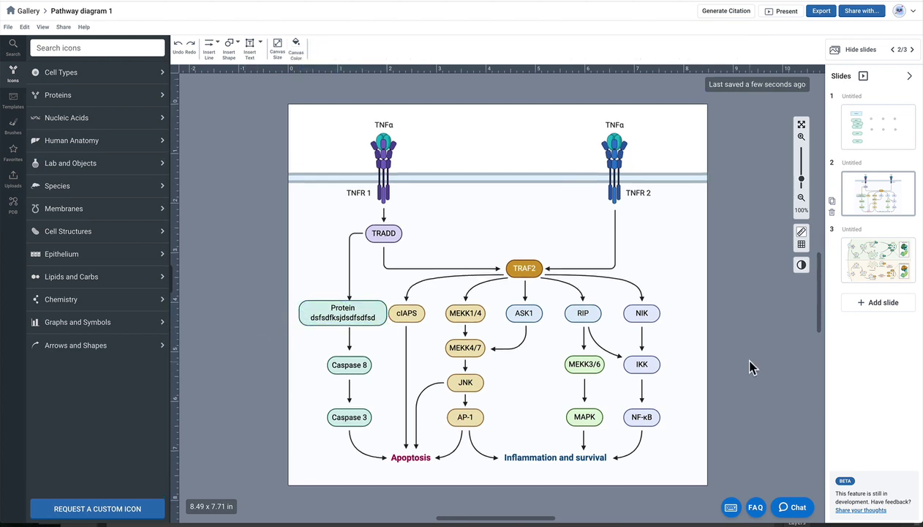